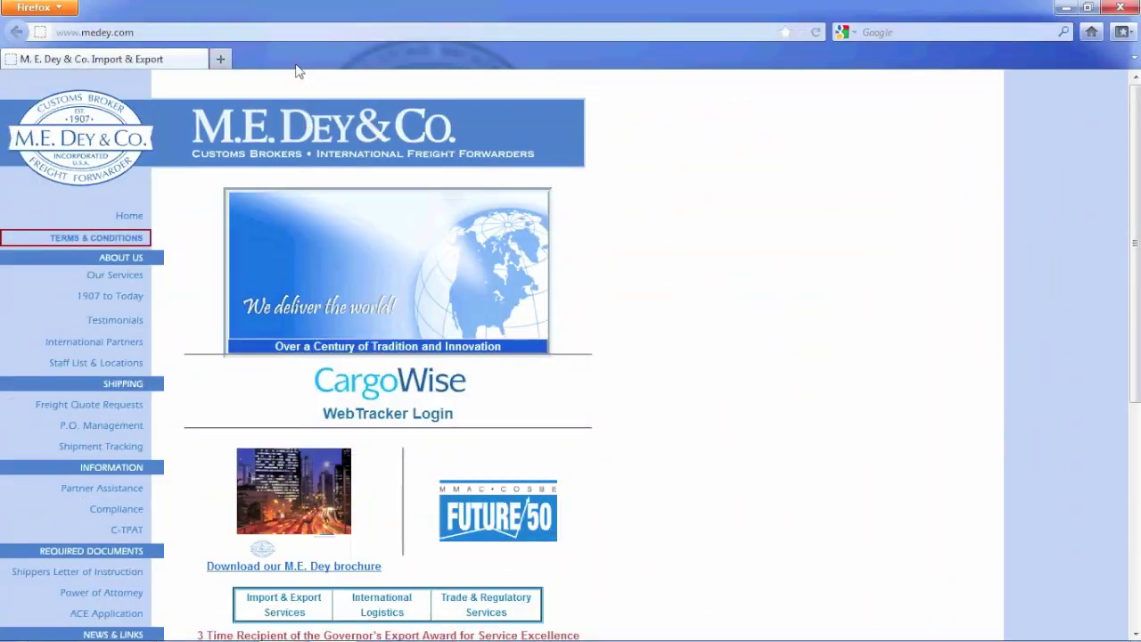
Open the CargoWise WebTracker login page from the M.E. Dey & Co. website.
left_click_drag(225, 34, 34, 34)
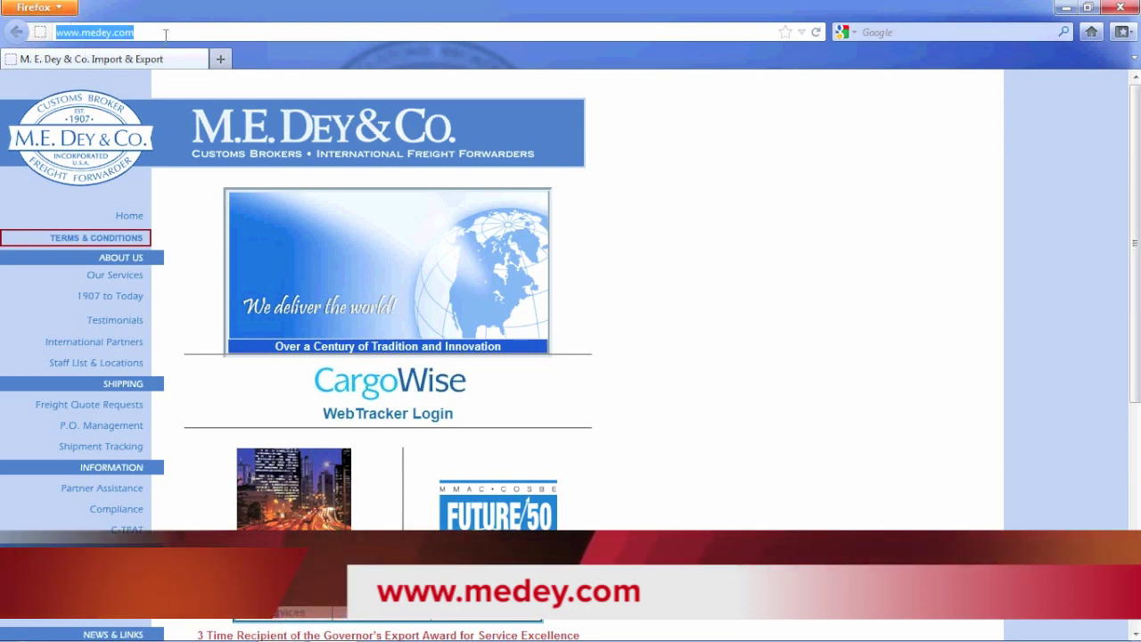
left_click(389, 412)
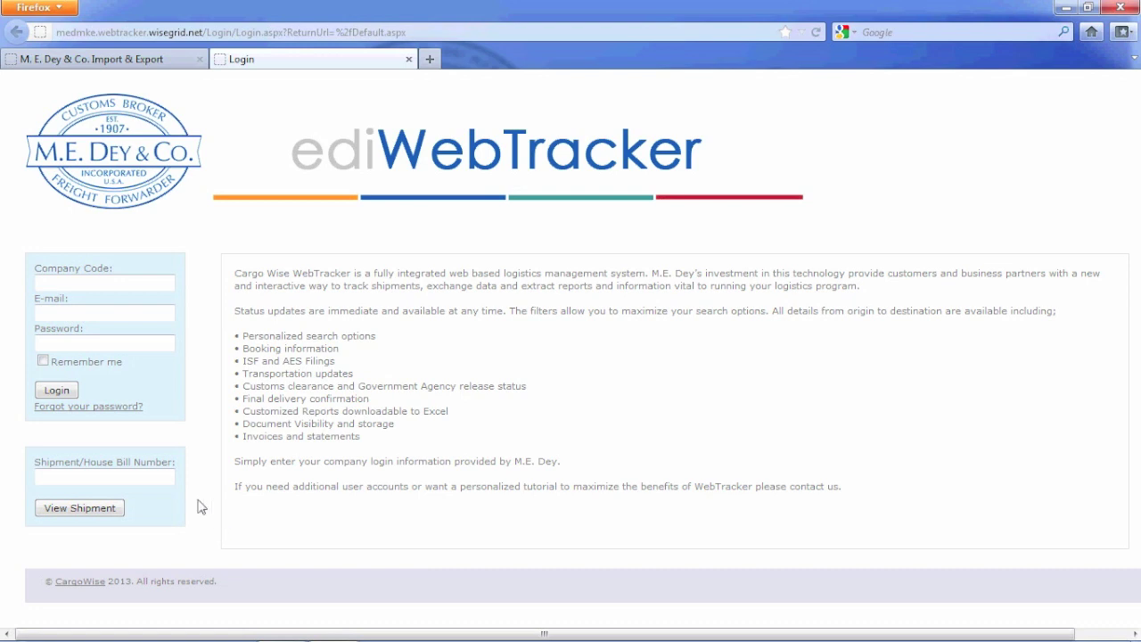
left_click(139, 478)
type("s")
key("Down")
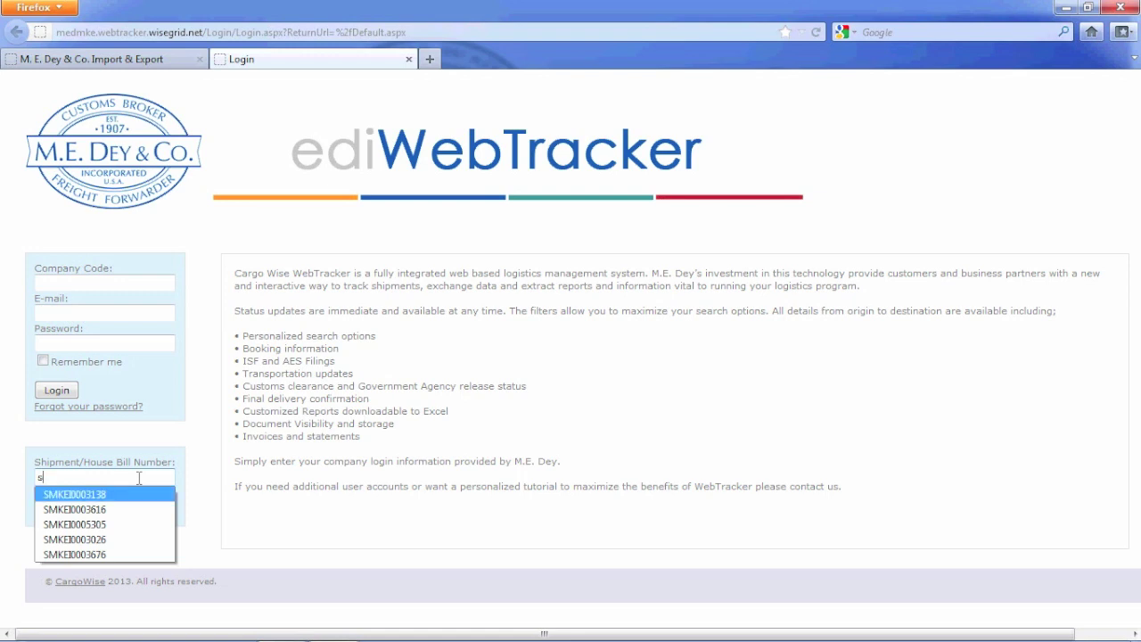
key("Return")
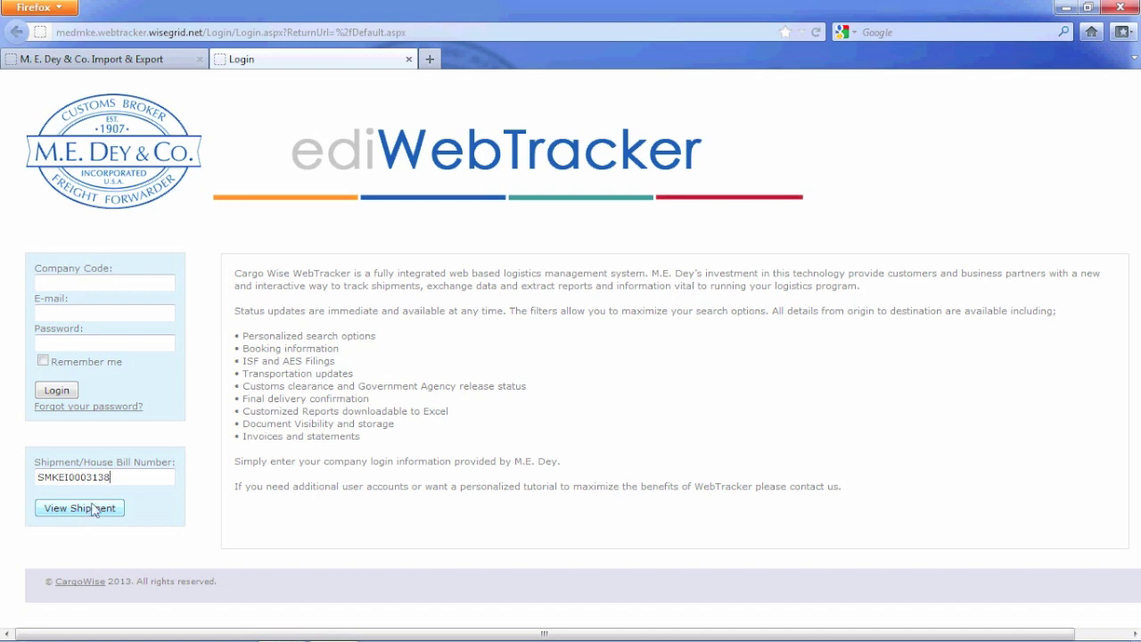
left_click_drag(110, 477, 44, 479)
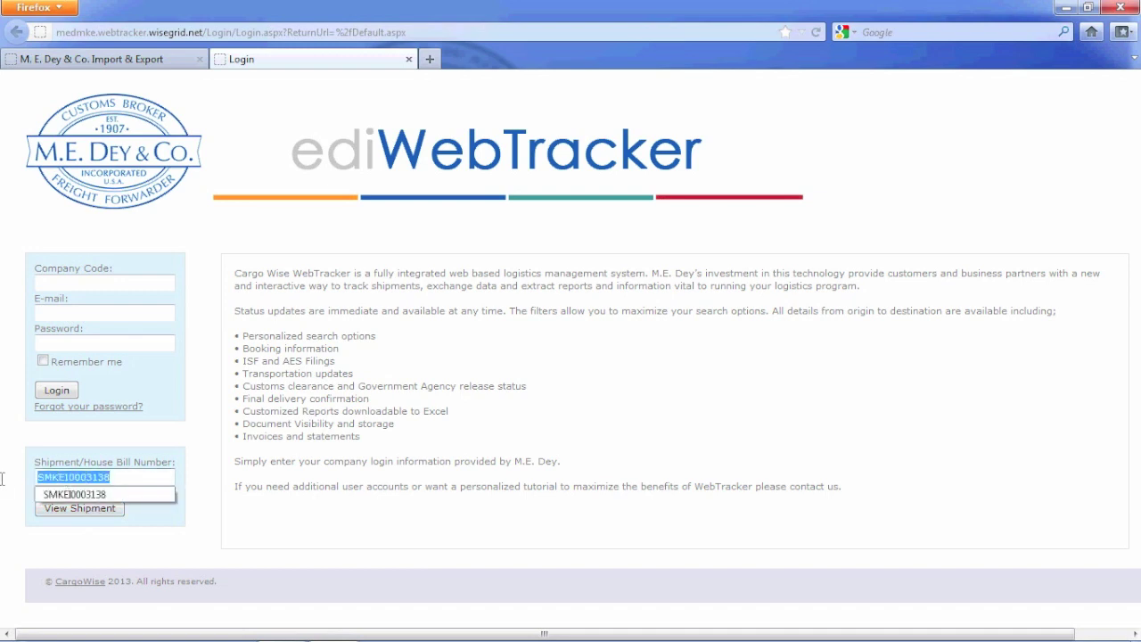
key("BackSpace")
key("BackSpace")
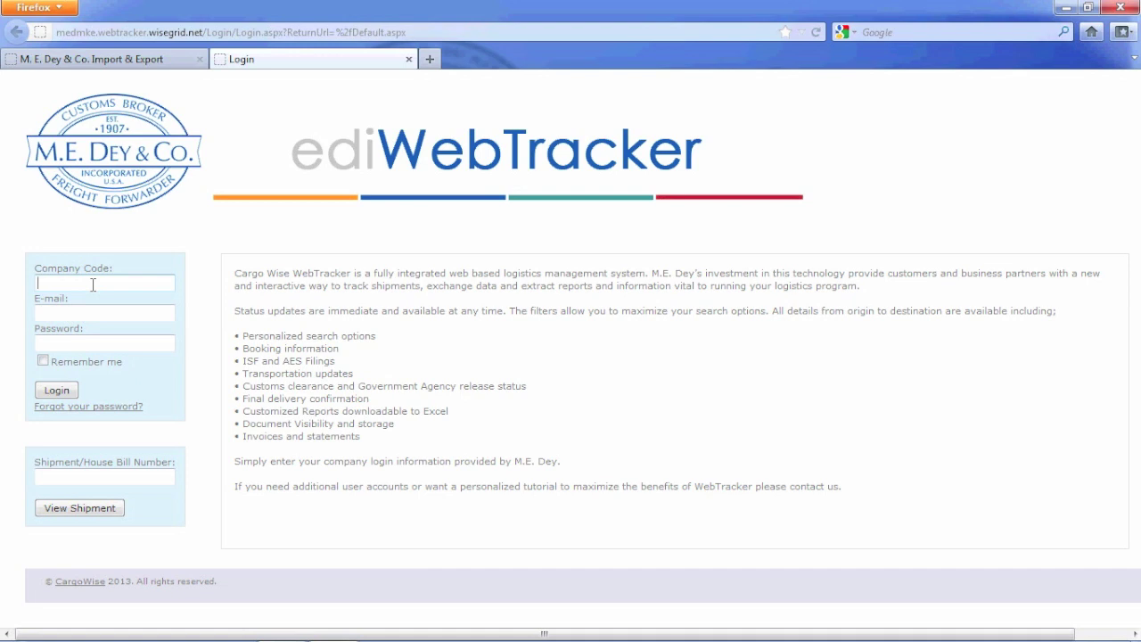
Log in to WebTracker with the company code, the account e-mail and the saved account password, with Remember me ticked.
left_click(93, 284)
type("web")
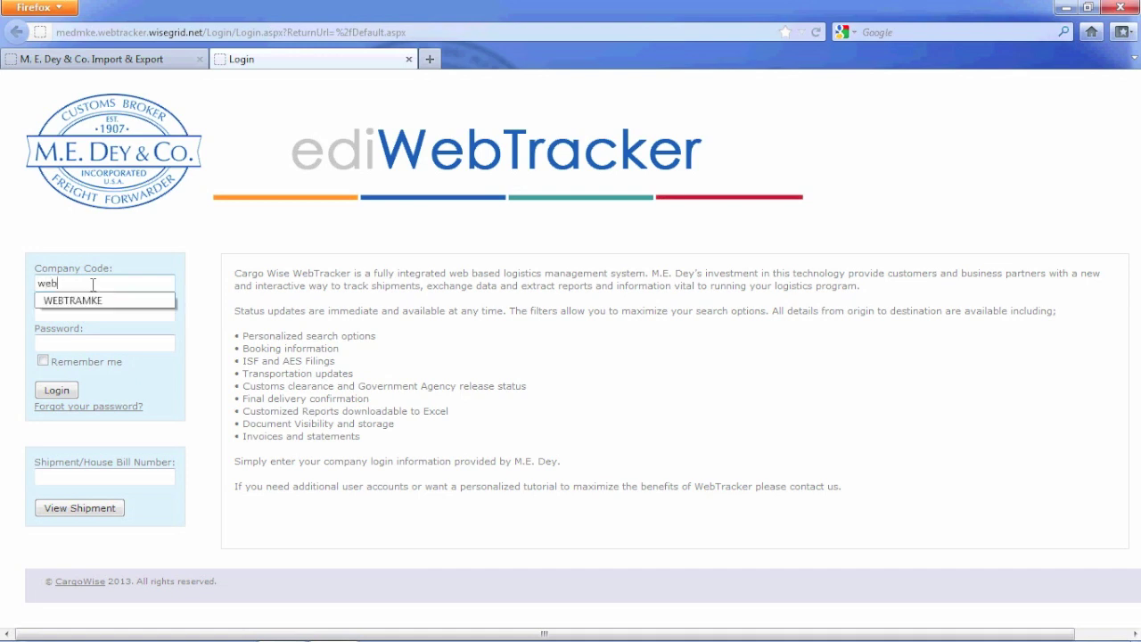
key("Down")
key("Return")
key("Tab")
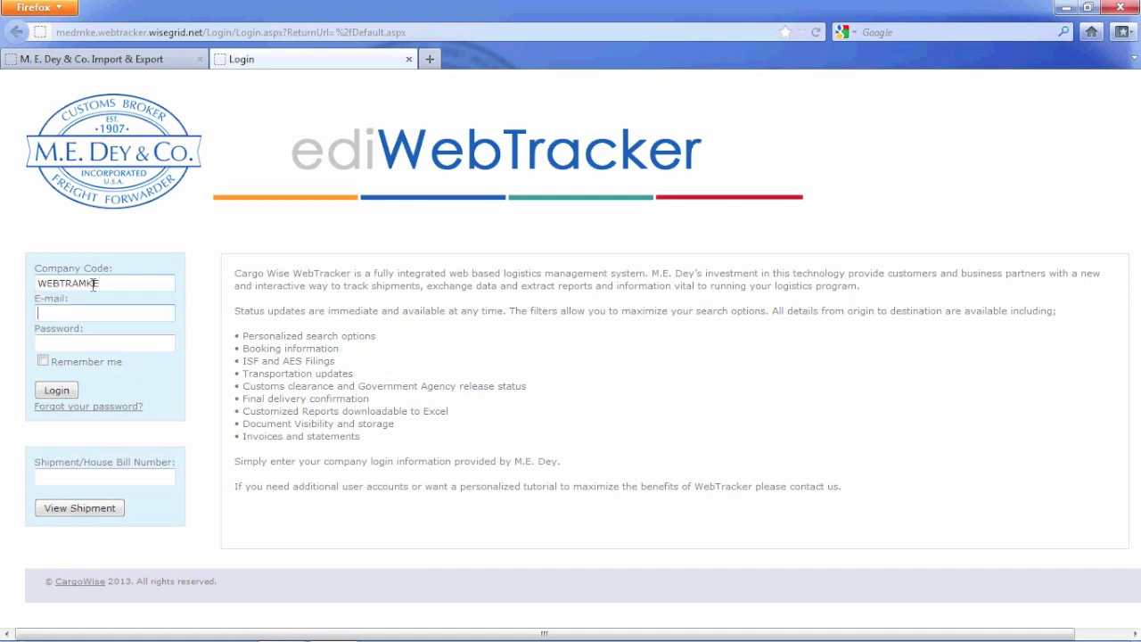
type("la")
key("Down")
key("Return")
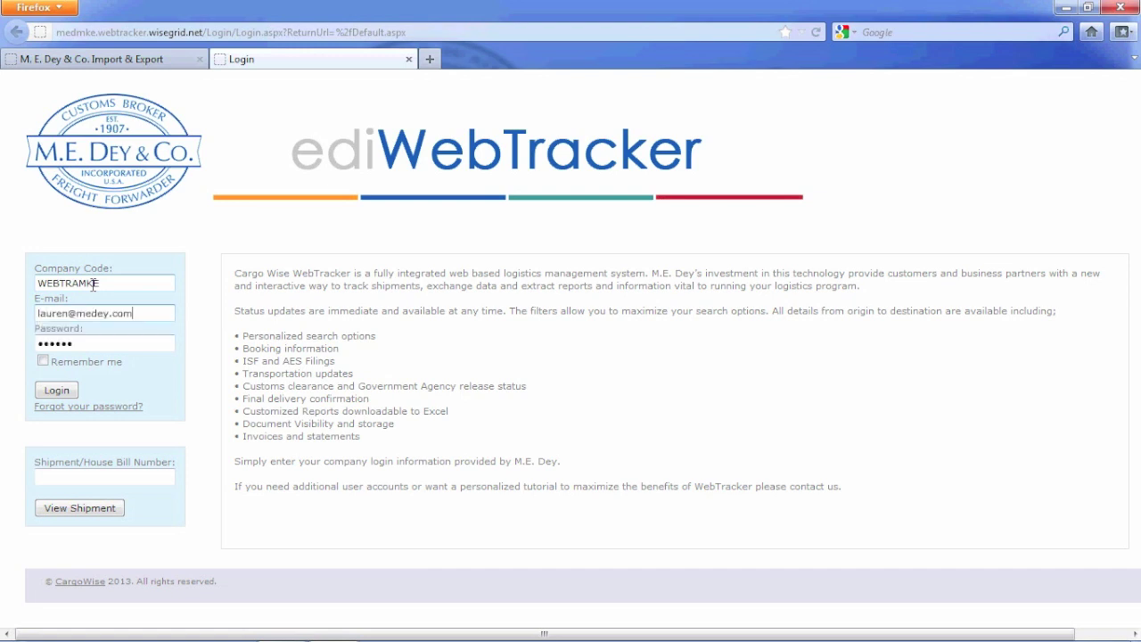
left_click(44, 362)
left_click(57, 391)
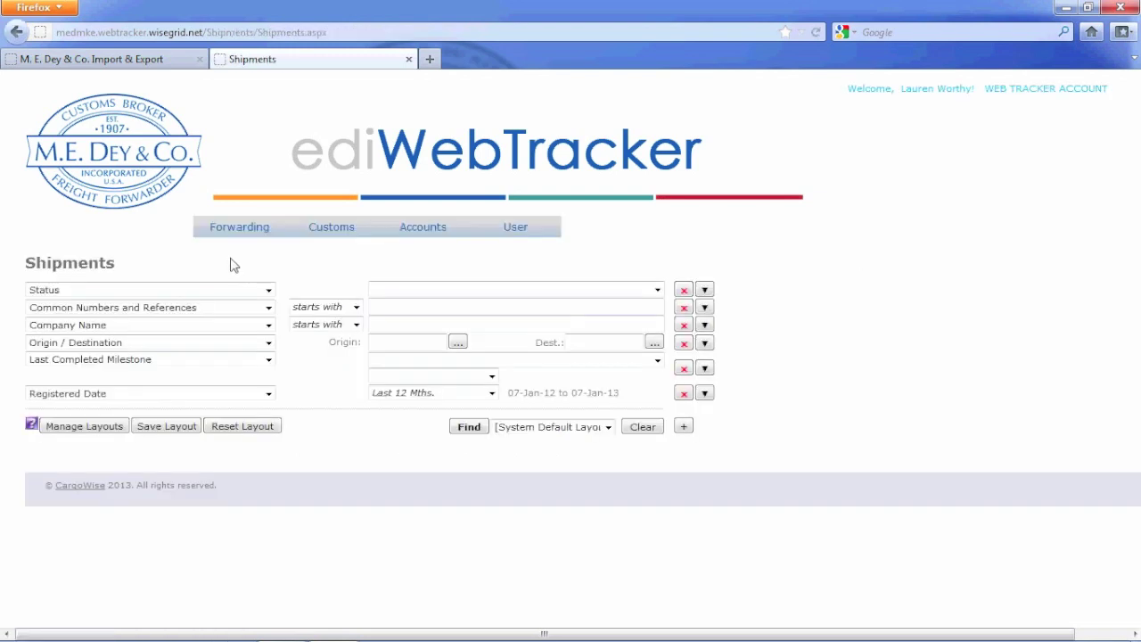
Open the Shipments search page of the Forwarding section.
mouse_move(235, 229)
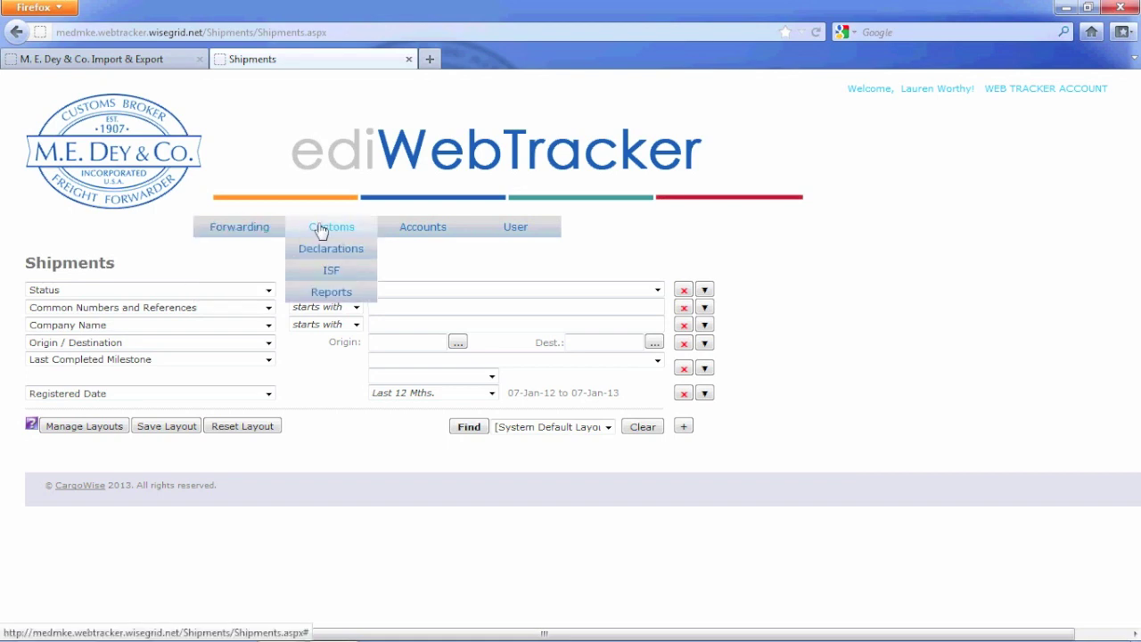
mouse_move(321, 229)
mouse_move(514, 229)
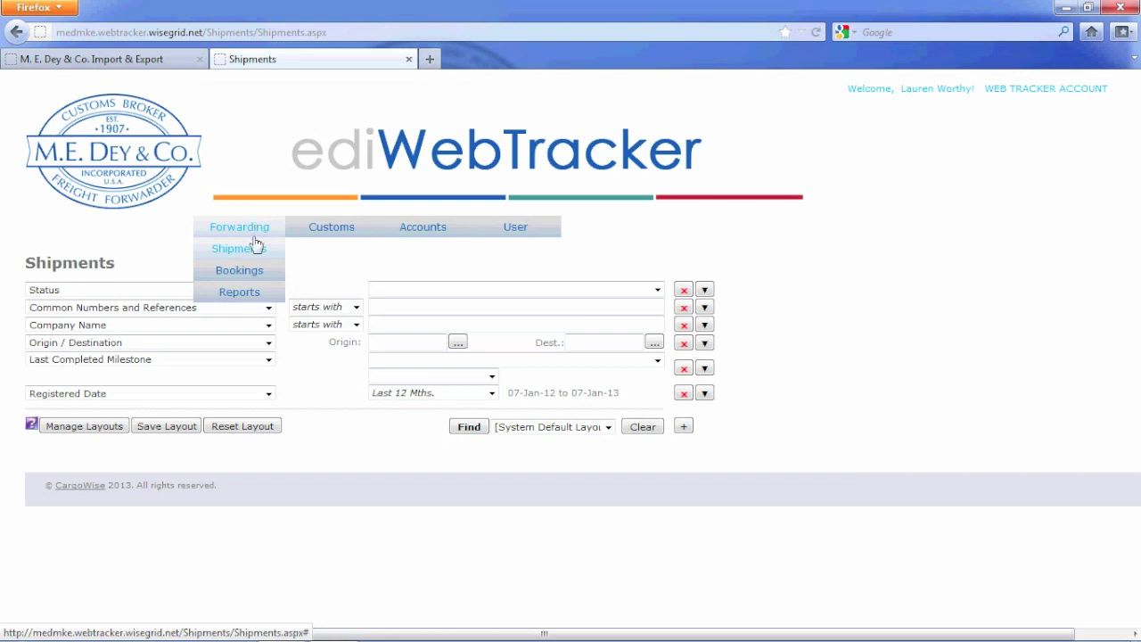
left_click(249, 249)
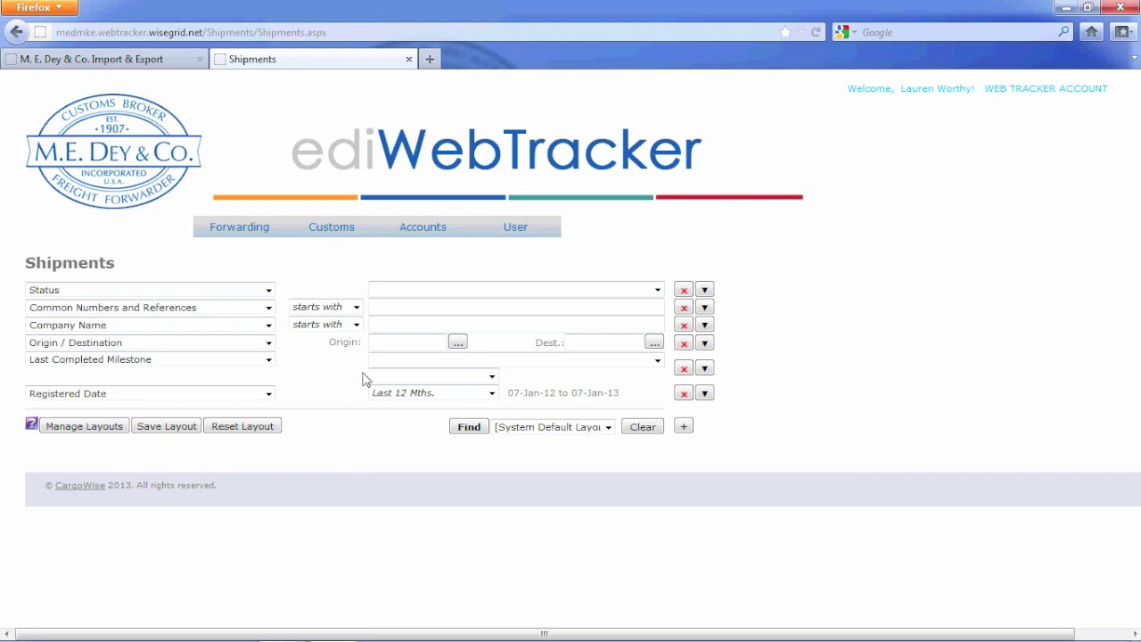
left_click(357, 232)
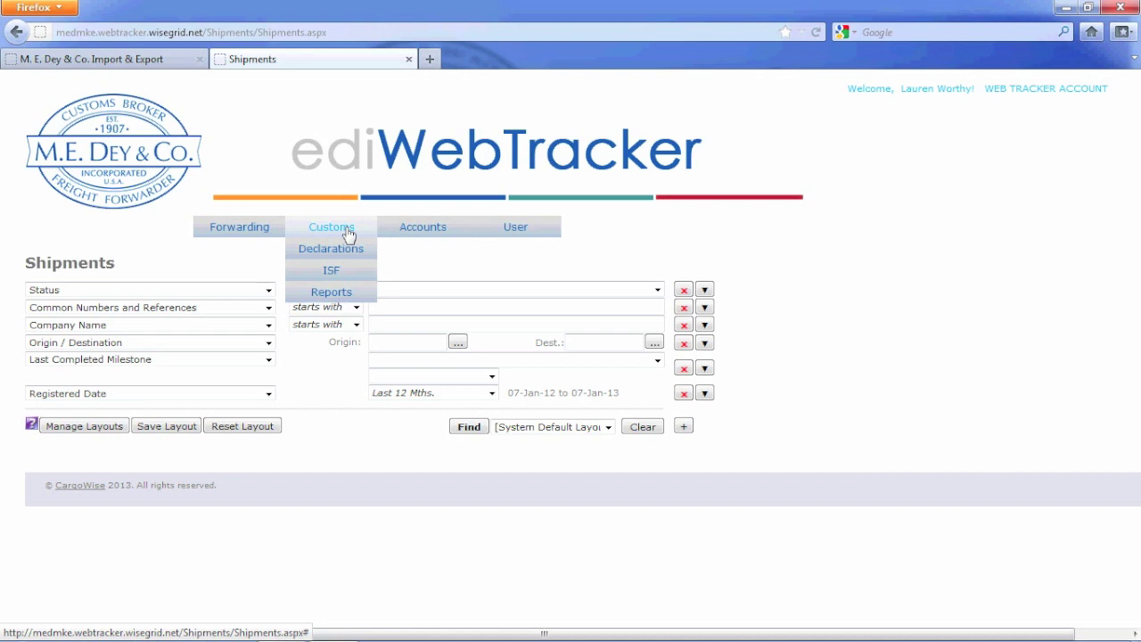
mouse_move(266, 227)
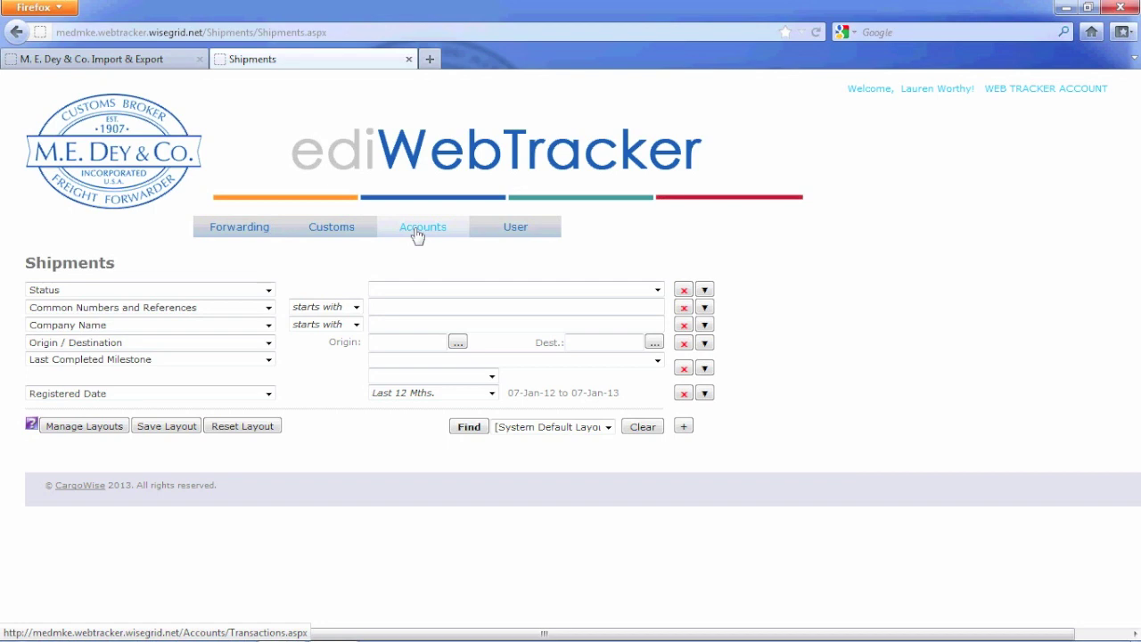
mouse_move(515, 229)
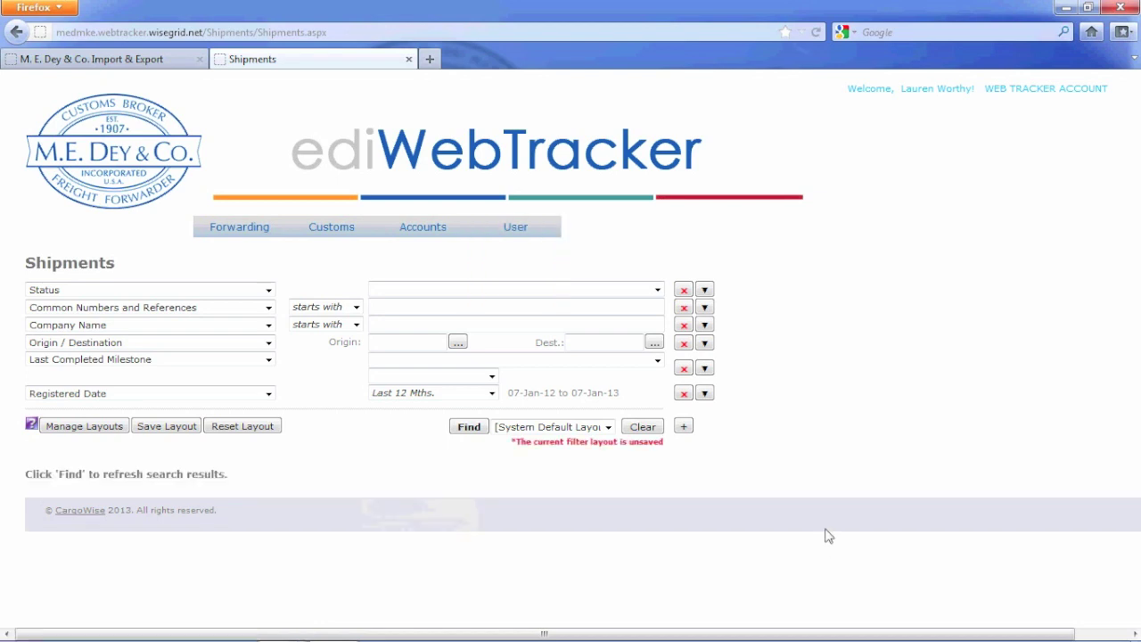
In the system default layout, remove the Status, Common Numbers and References, and Company Name filters, and add one new filter row.
left_click(609, 427)
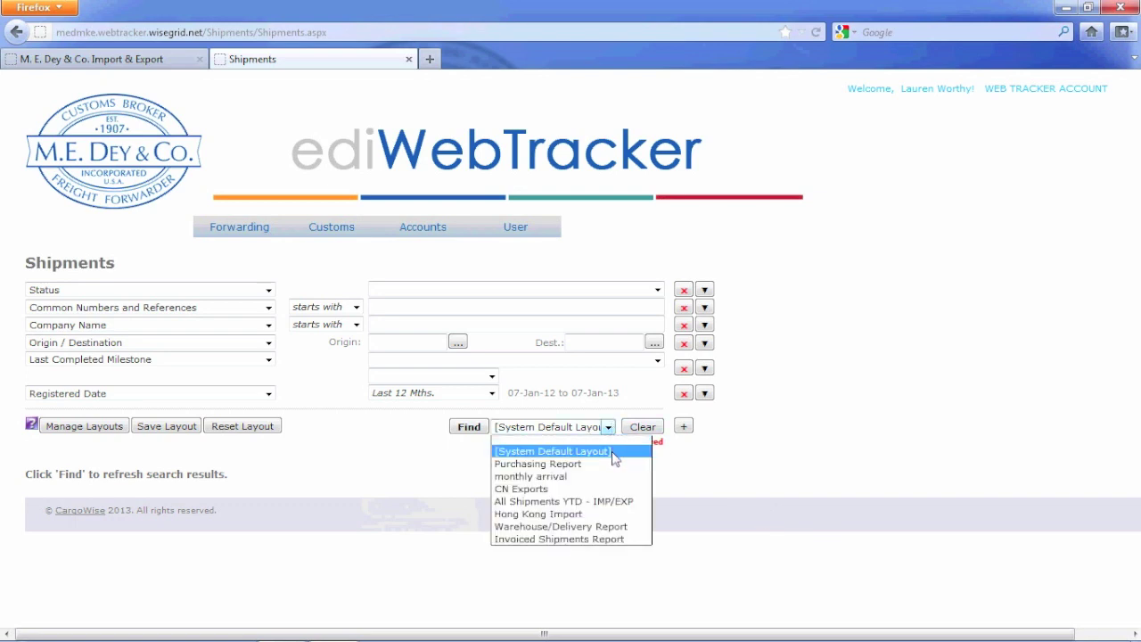
left_click(613, 455)
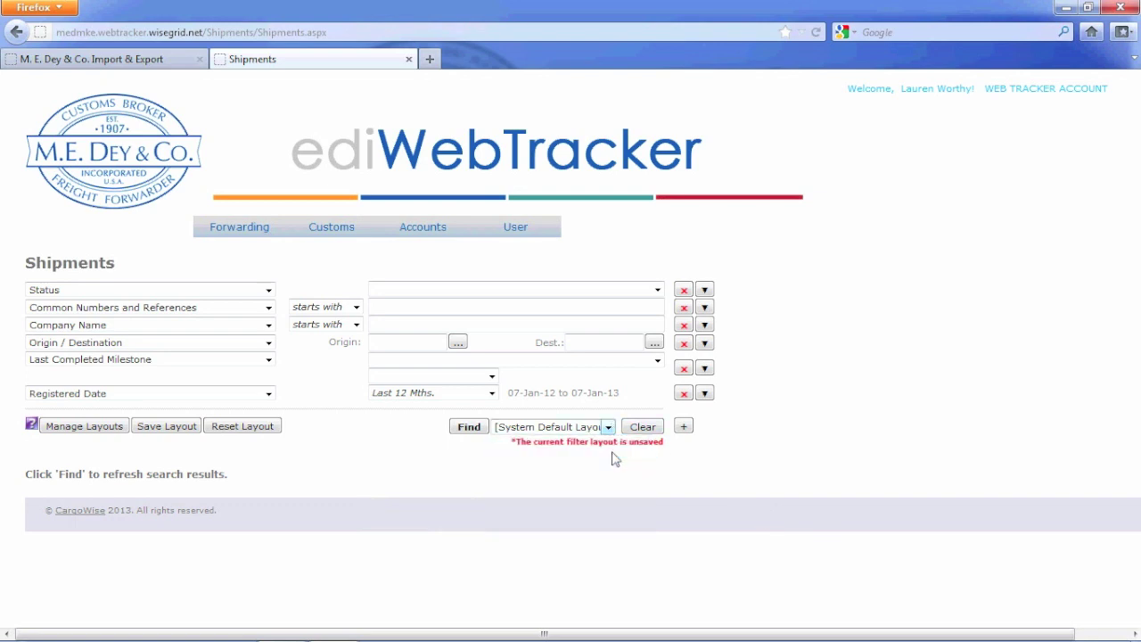
left_click(683, 290)
left_click(684, 290)
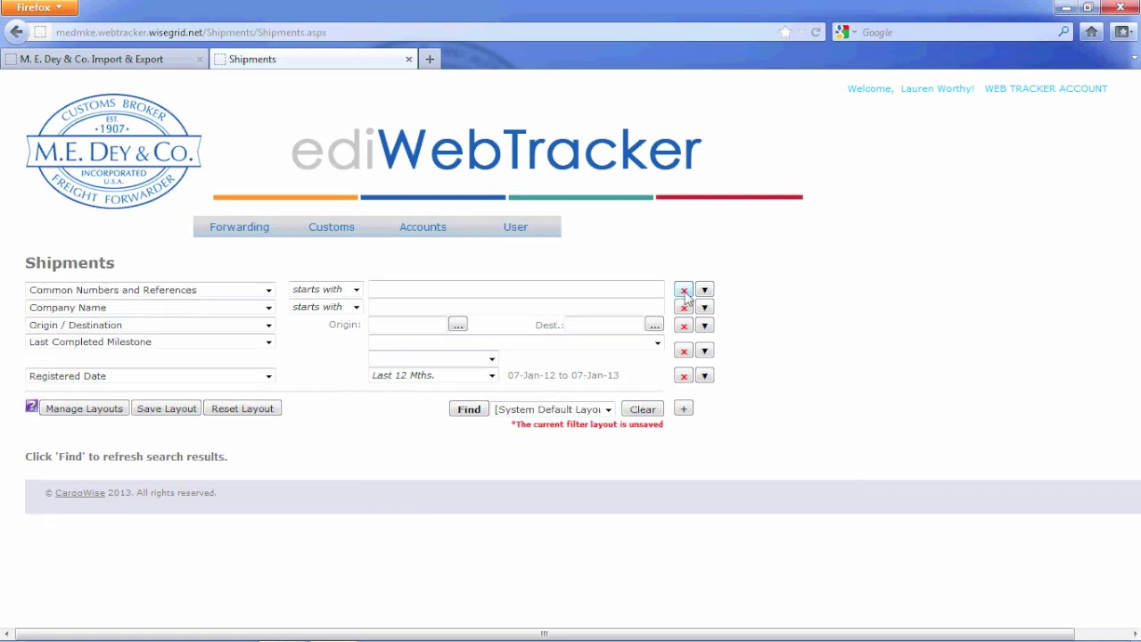
left_click(685, 291)
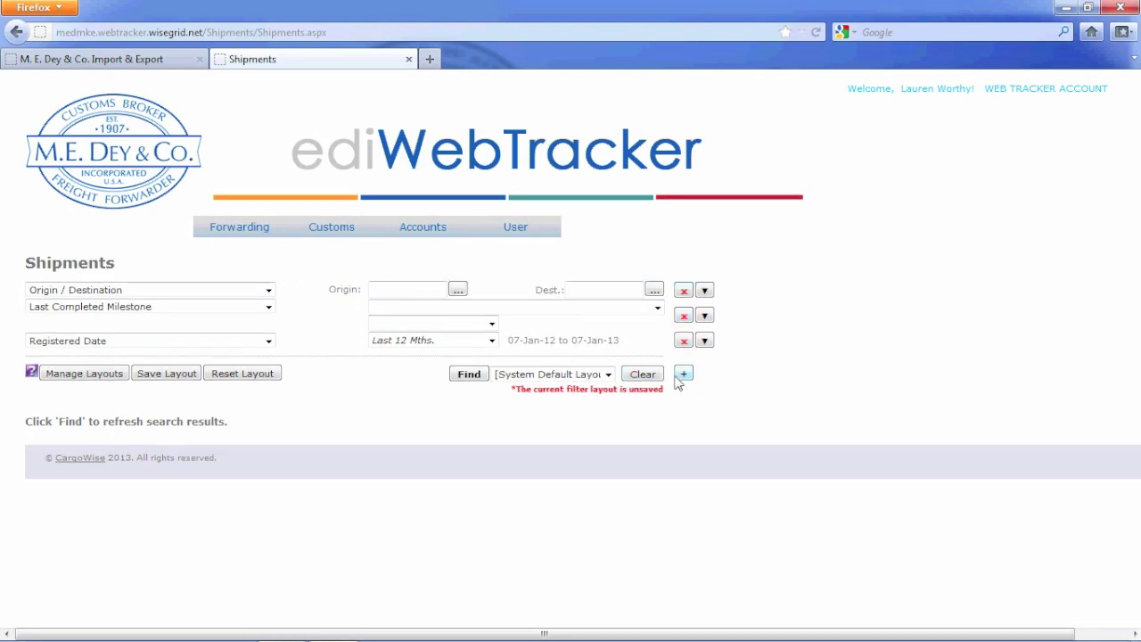
left_click(683, 374)
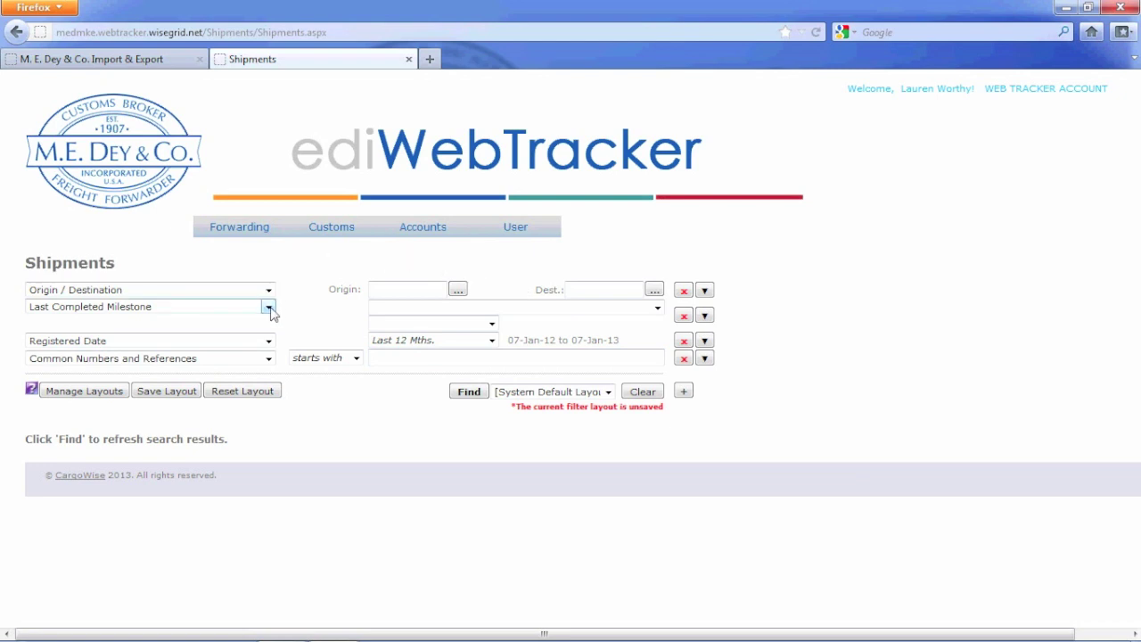
Examine the filter types available for the Last Completed Milestone row without choosing another one.
left_click(269, 308)
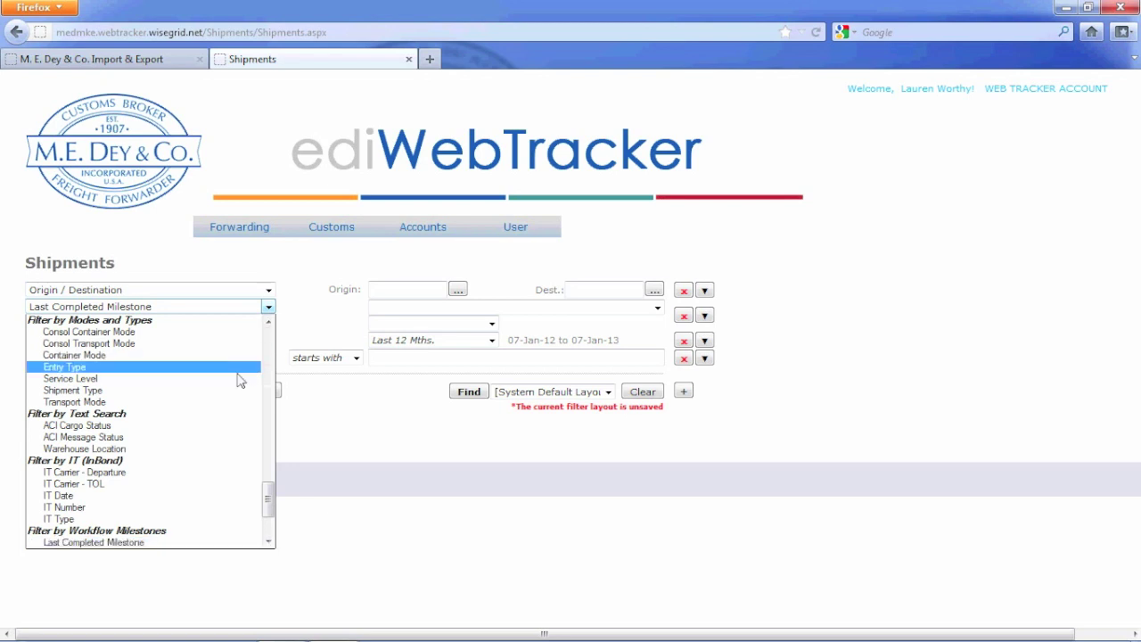
scroll(238, 381, "up", 1)
scroll(238, 381, "up", 1)
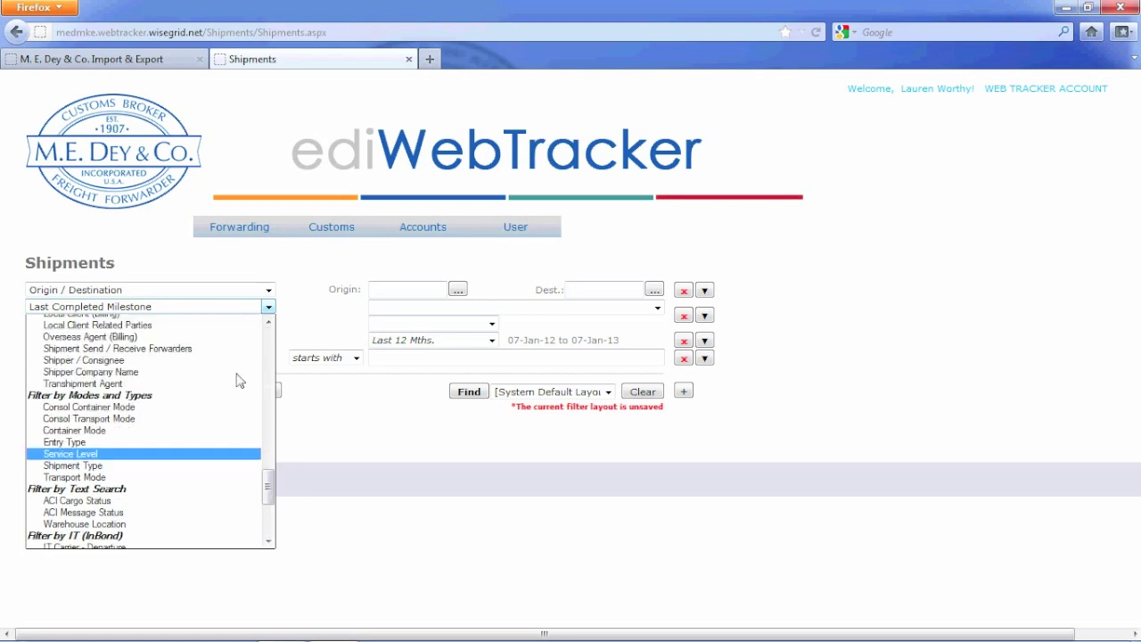
scroll(239, 381, "up", 1)
scroll(239, 381, "up", 1)
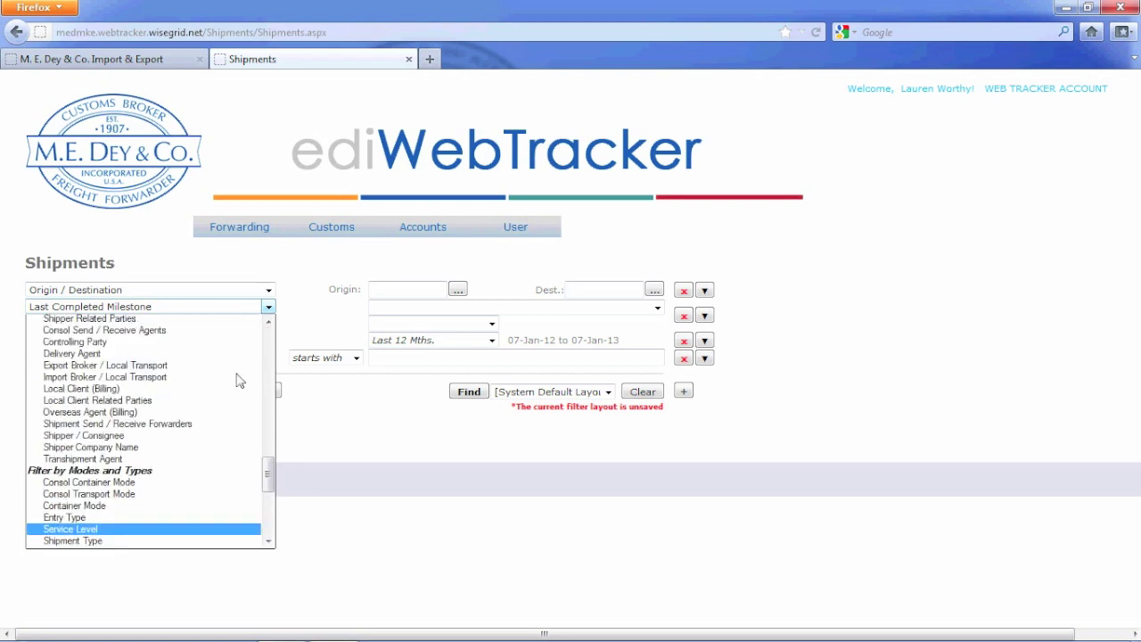
scroll(237, 374, "up", 1)
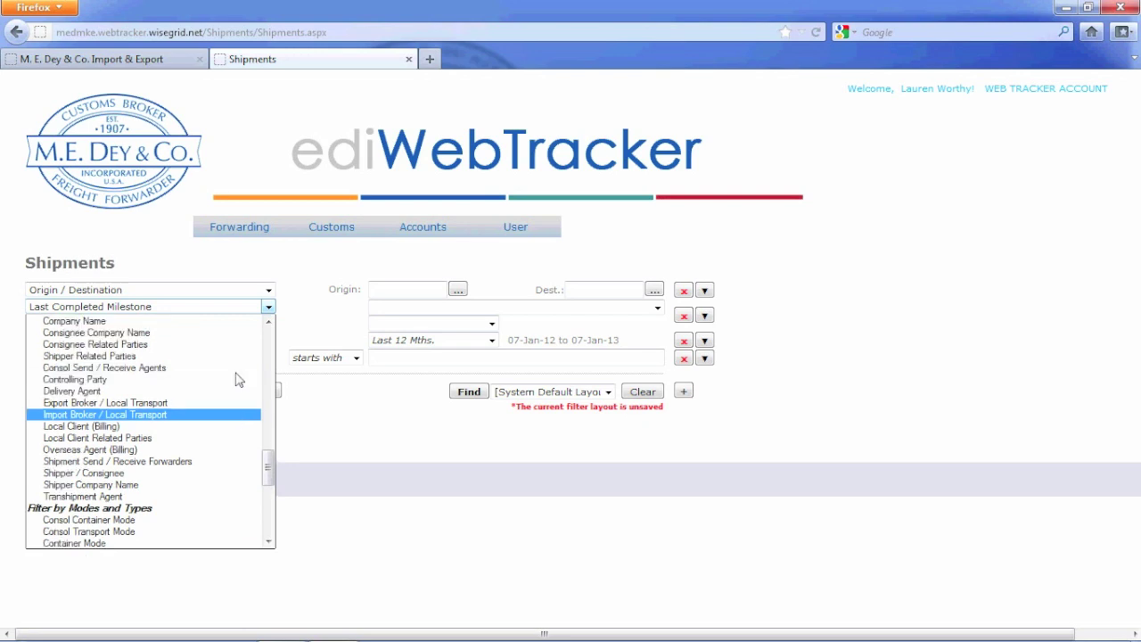
left_click(297, 329)
Set the destination filter to USCHI and find the matching shipments.
left_click(598, 288)
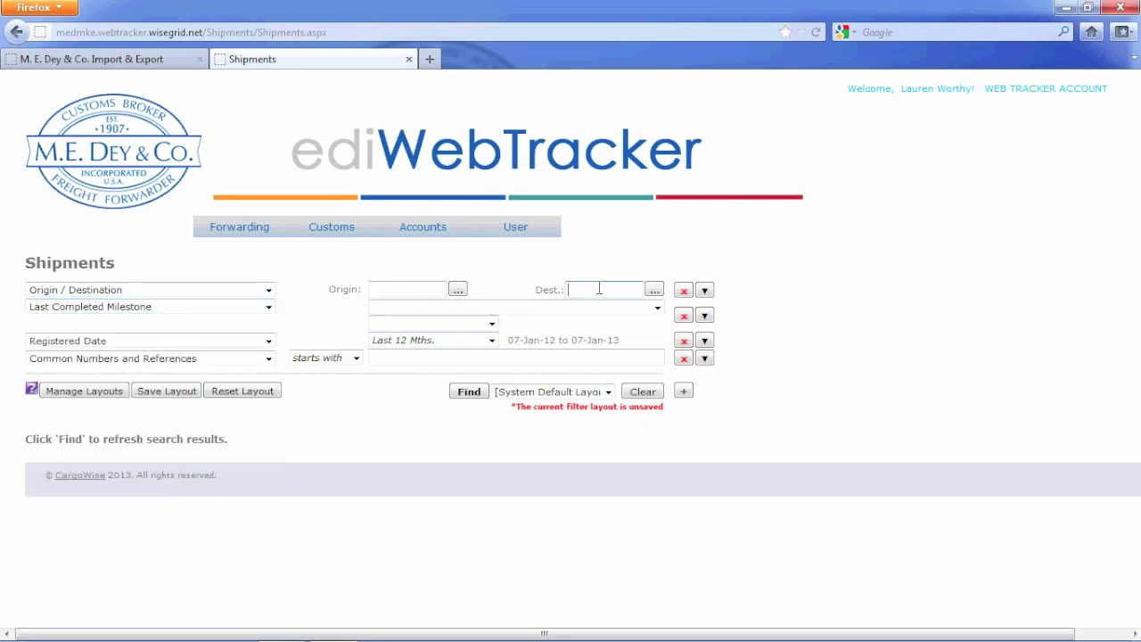
key("Caps_Lock")
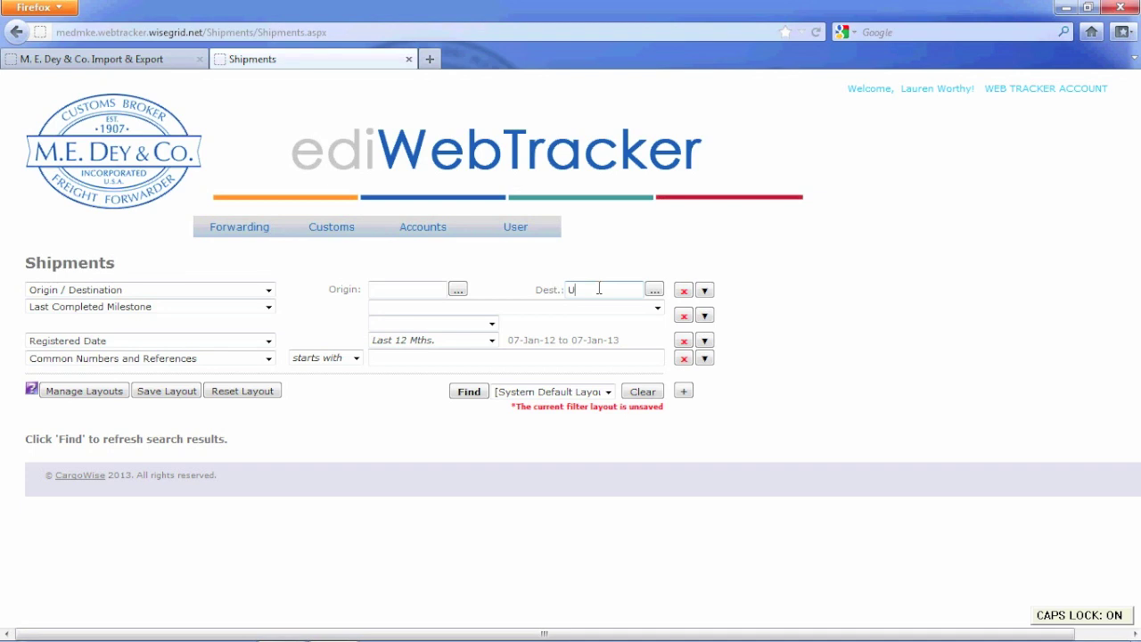
type("USCHI")
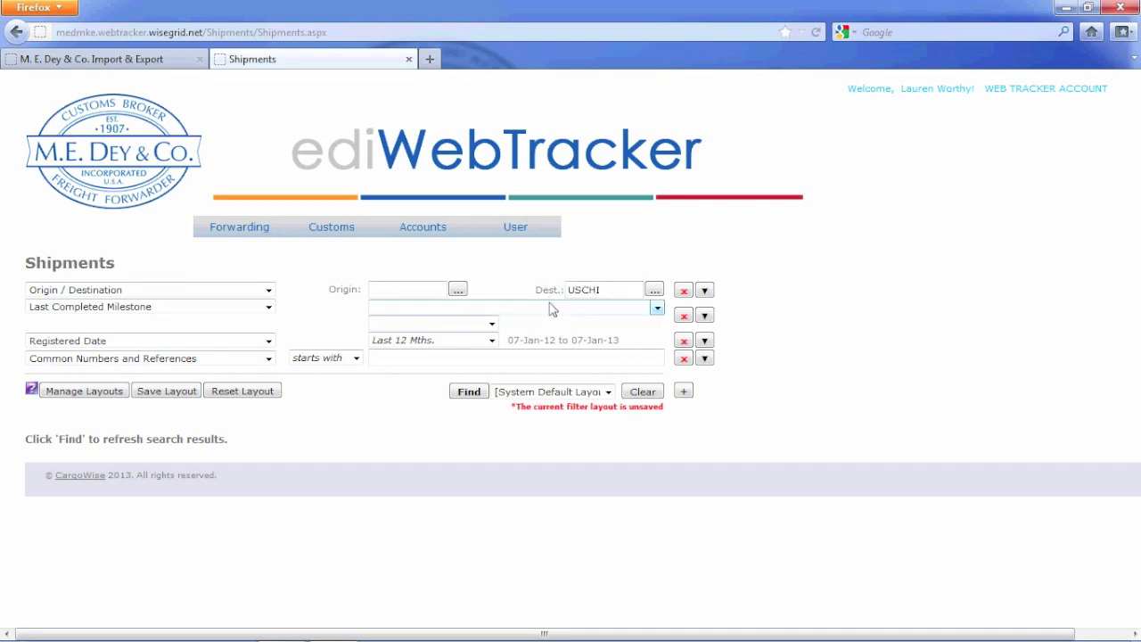
left_click(479, 397)
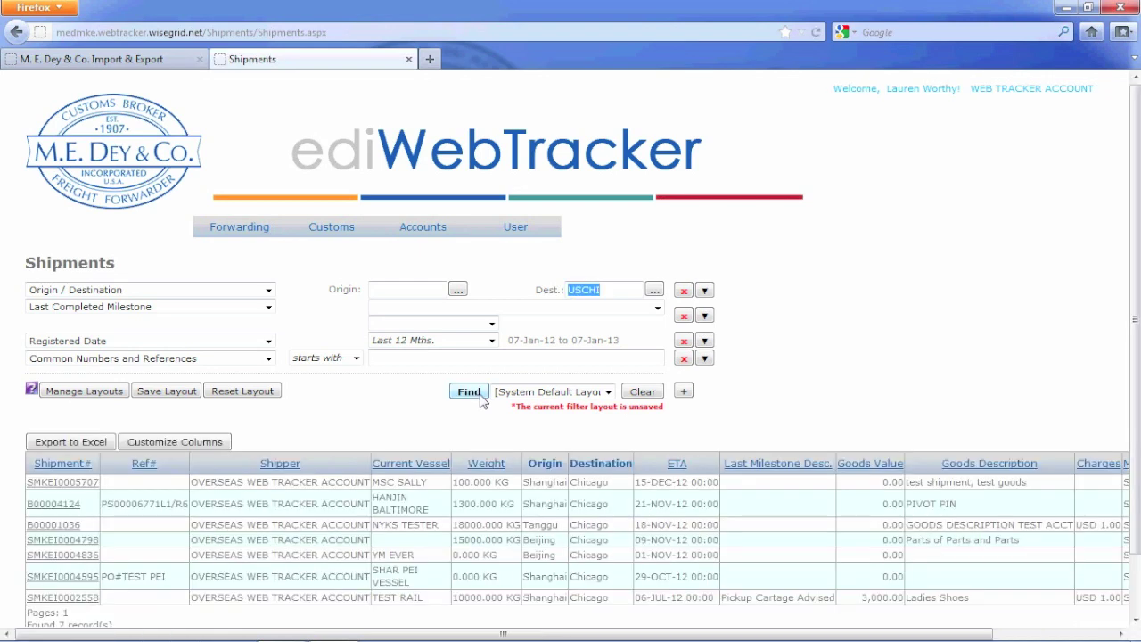
scroll(758, 342, "down", 2)
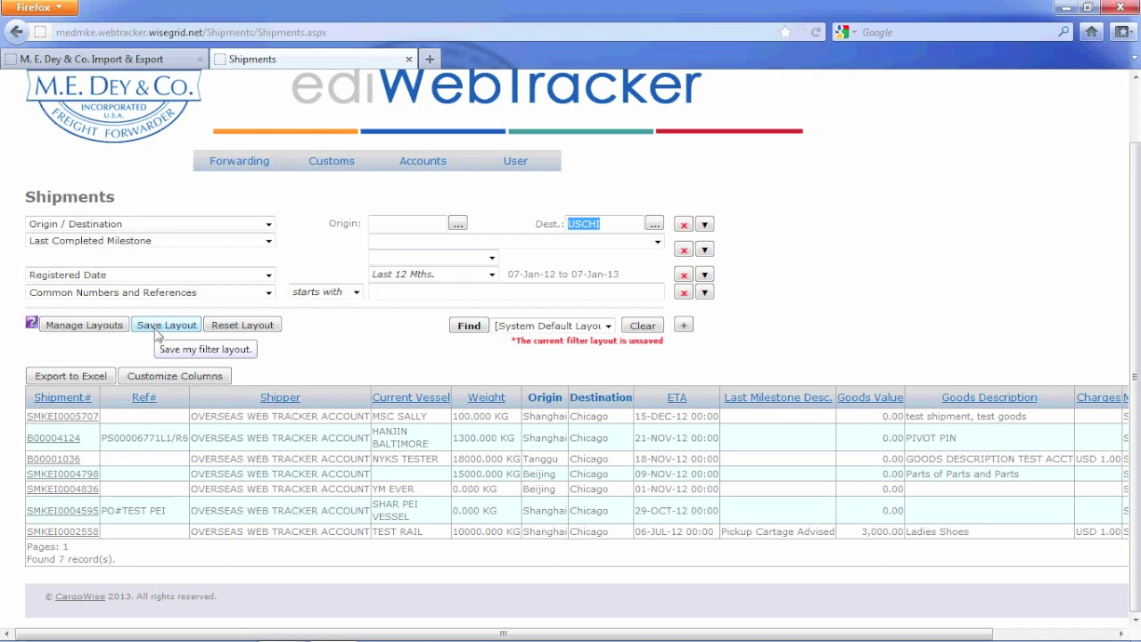
Look through the saved filter layouts without choosing one, and return to the shipment results.
left_click(609, 327)
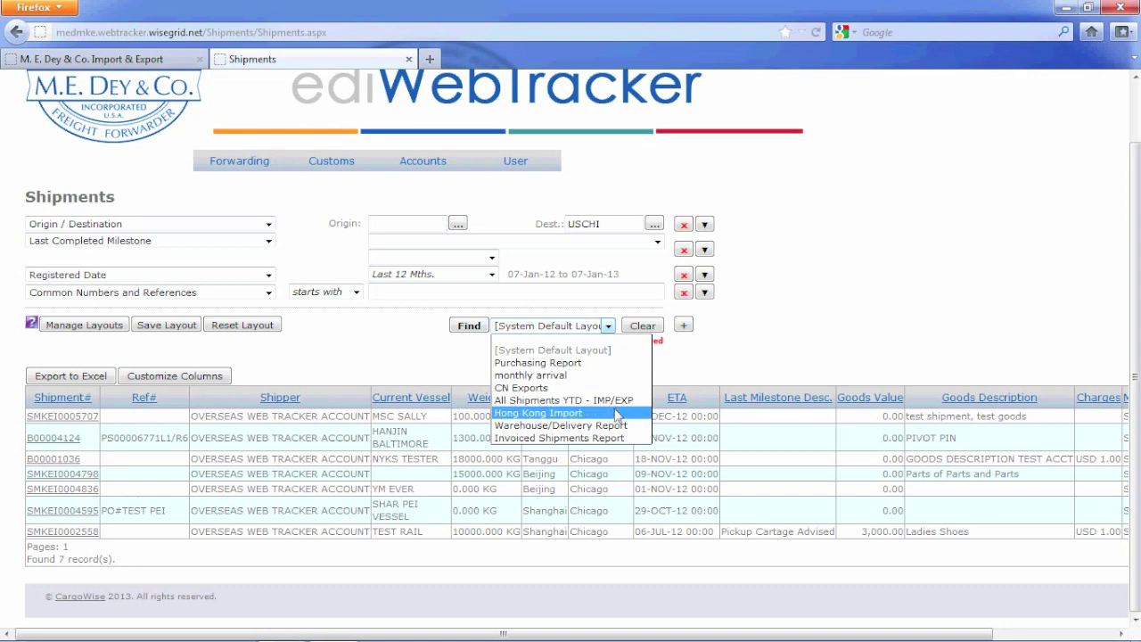
left_click(664, 375)
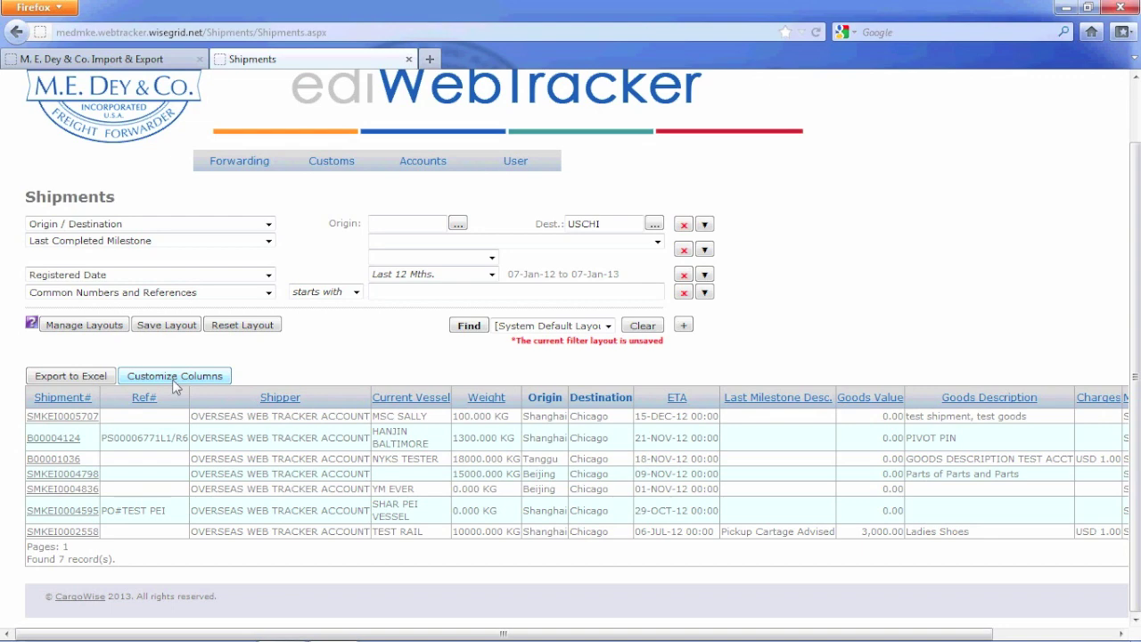
key("alt+Left")
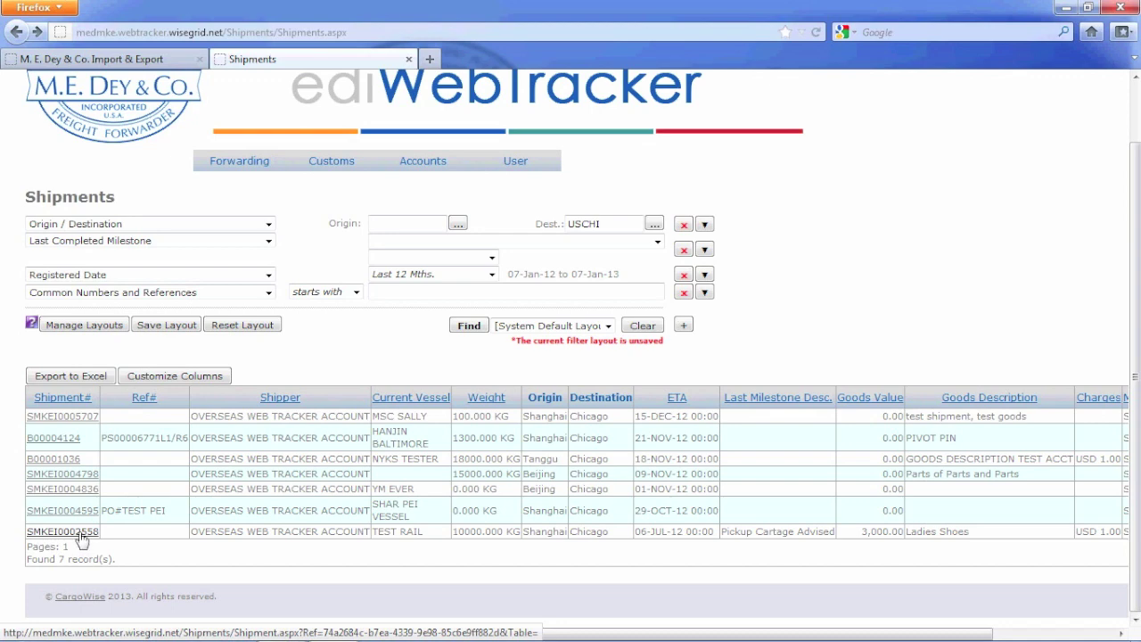
Open the details of the Ladies Shoes shipment from the results and view its milestones and events.
left_click(82, 533)
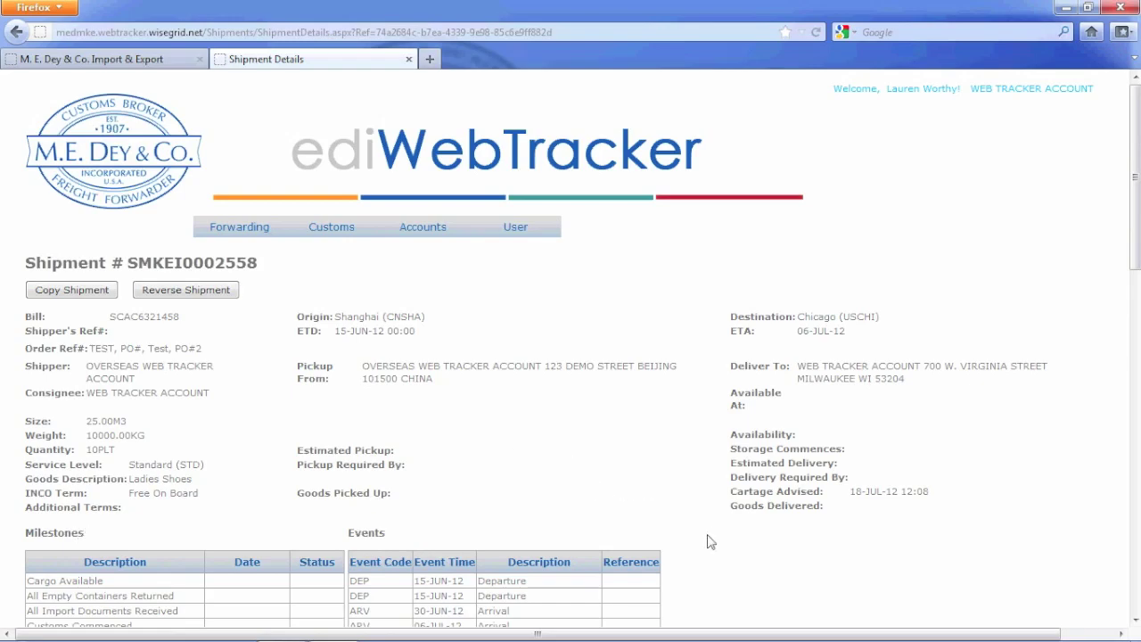
scroll(747, 539, "down", 2)
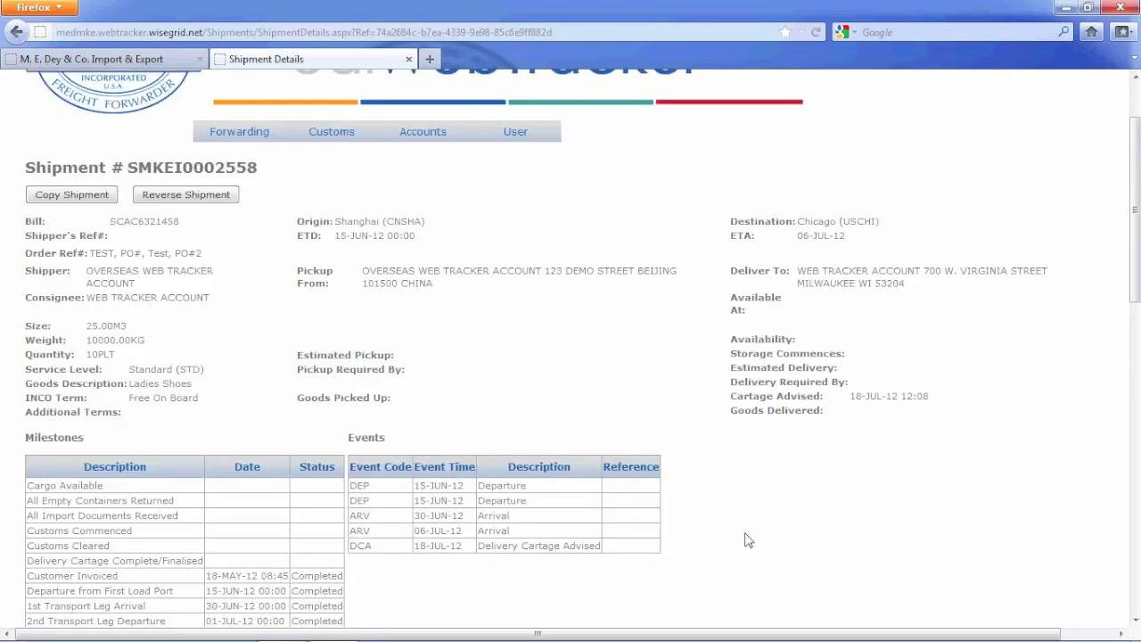
Review the shipment's transport legs, goods, orders, containers, documents, related invoices and customs status, and return to the shipment results.
scroll(747, 539, "down", 2)
scroll(747, 539, "down", 2)
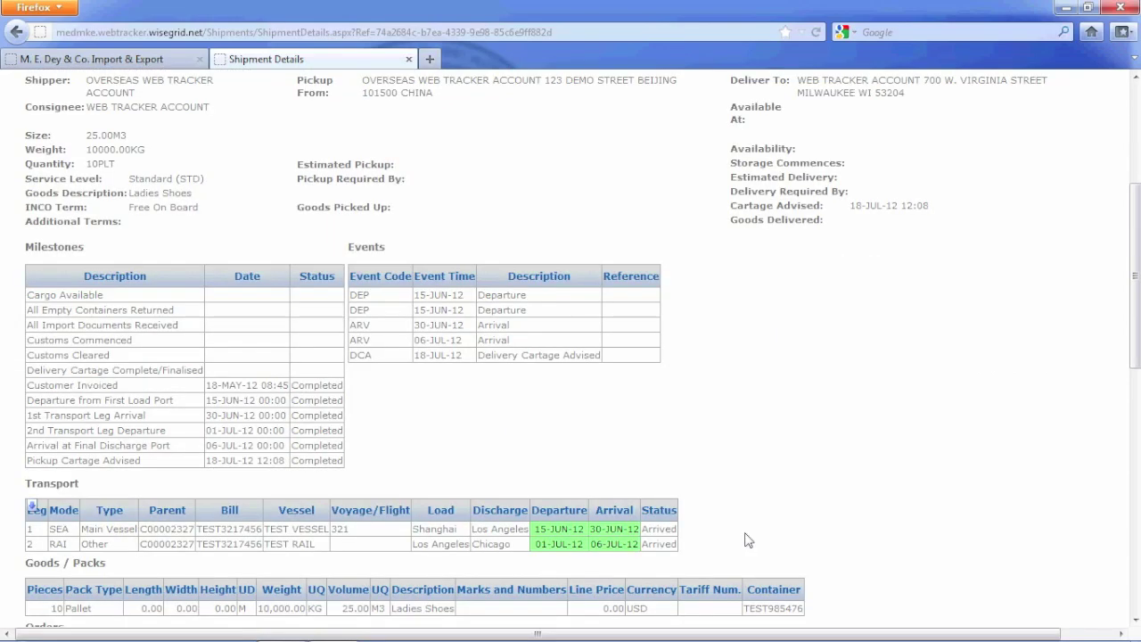
scroll(747, 539, "down", 2)
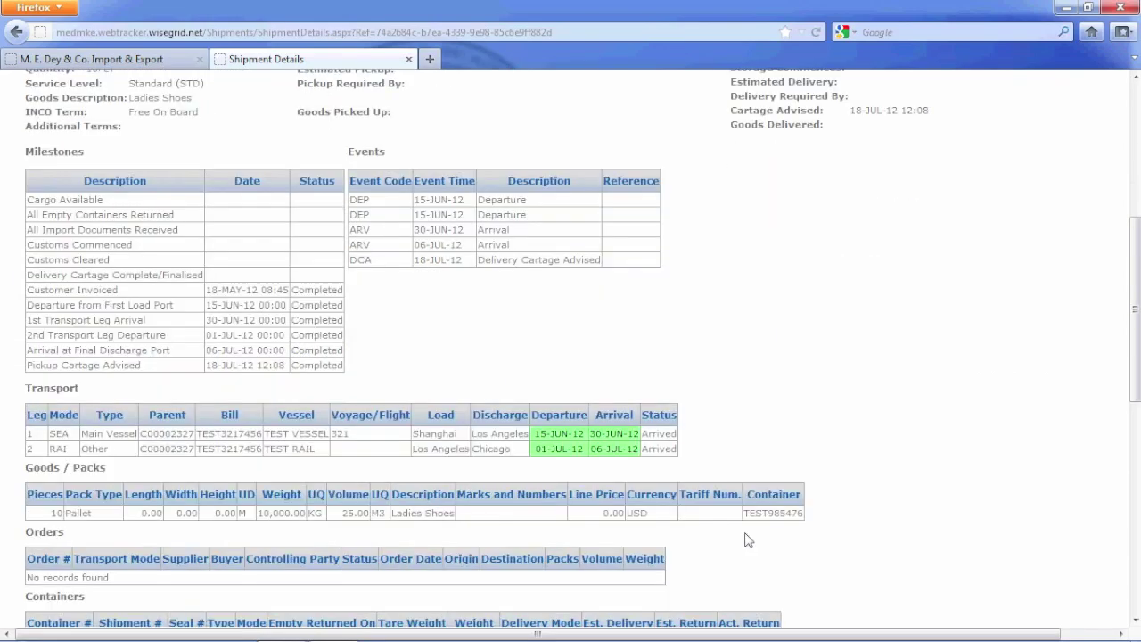
scroll(747, 540, "down", 2)
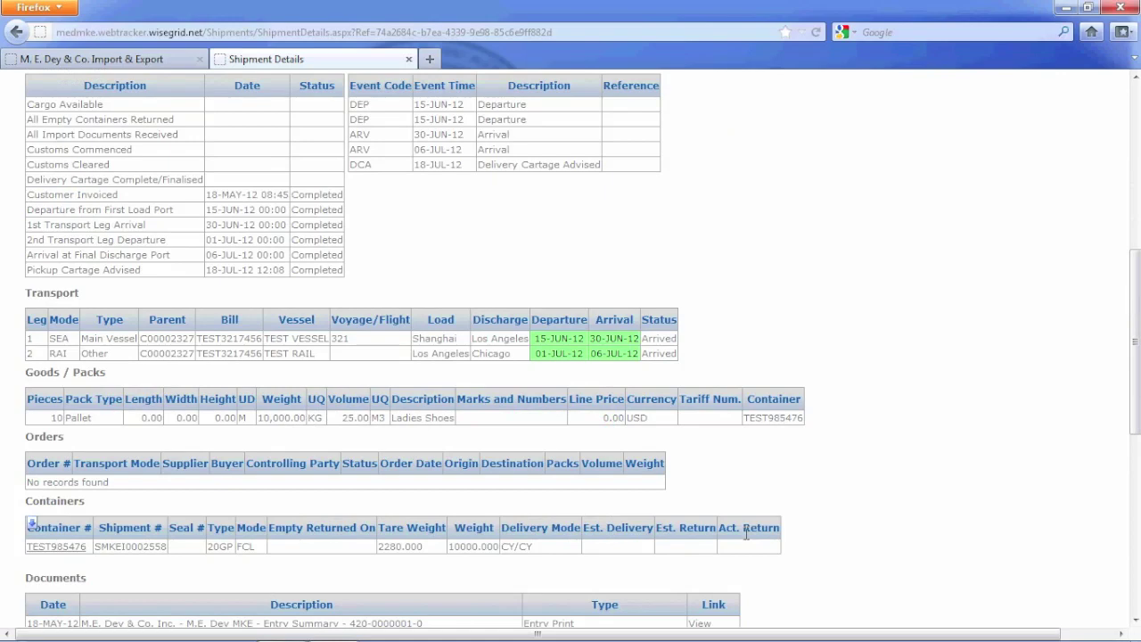
scroll(747, 535, "down", 2)
scroll(809, 539, "down", 2)
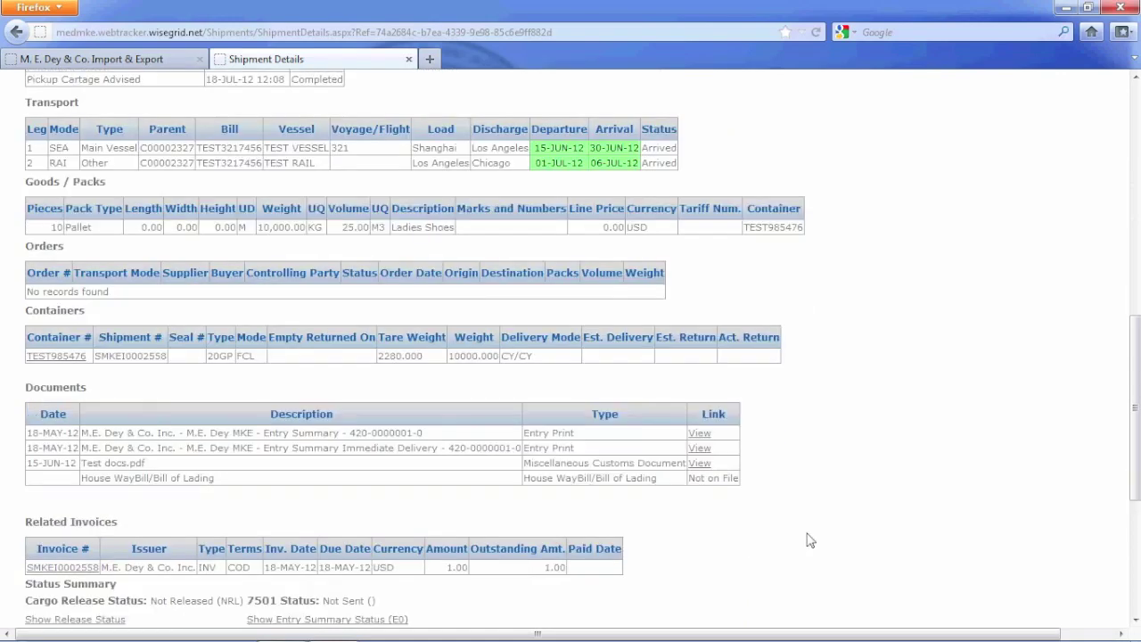
scroll(810, 540, "down", 2)
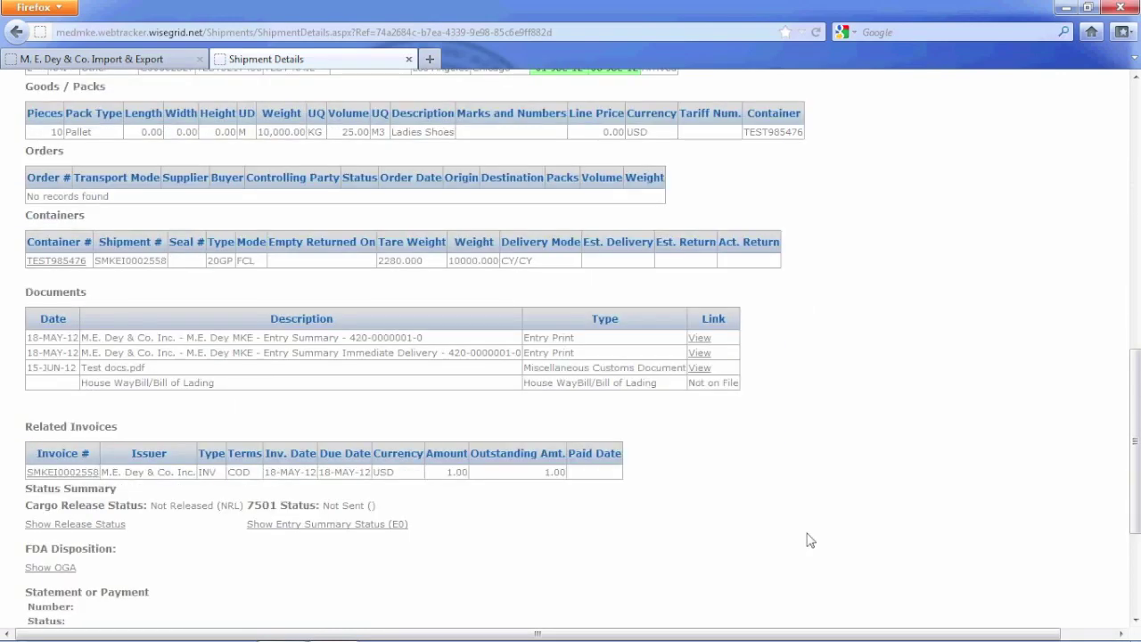
scroll(810, 540, "down", 2)
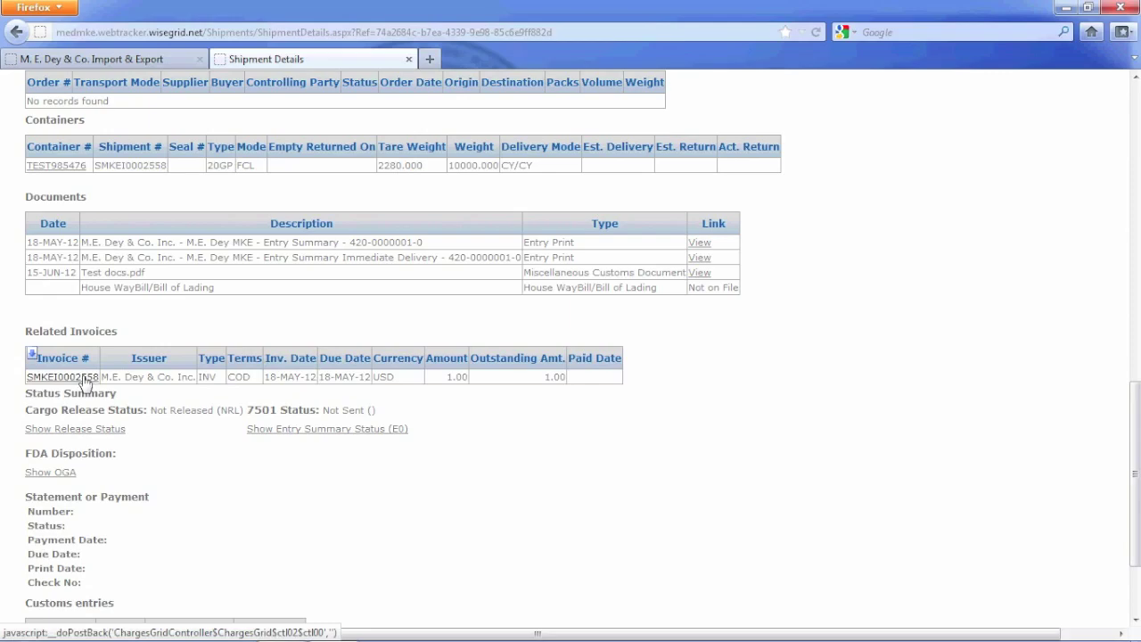
key("alt+Left")
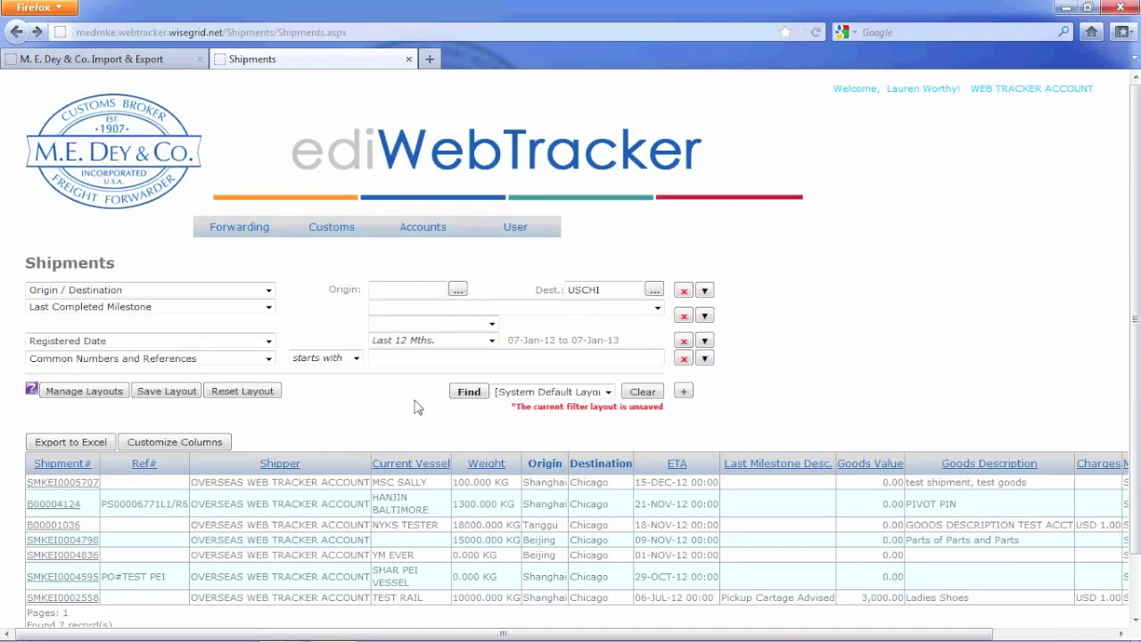
Go to the Forwarding Reports page and open the list of available reports.
mouse_move(259, 233)
left_click(248, 296)
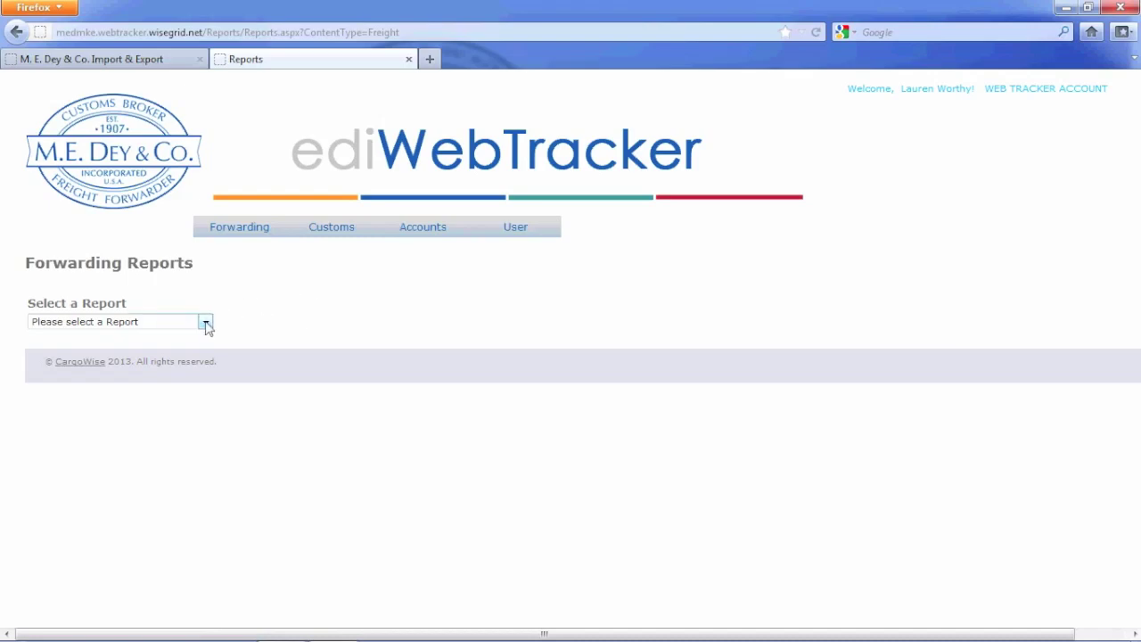
left_click(206, 323)
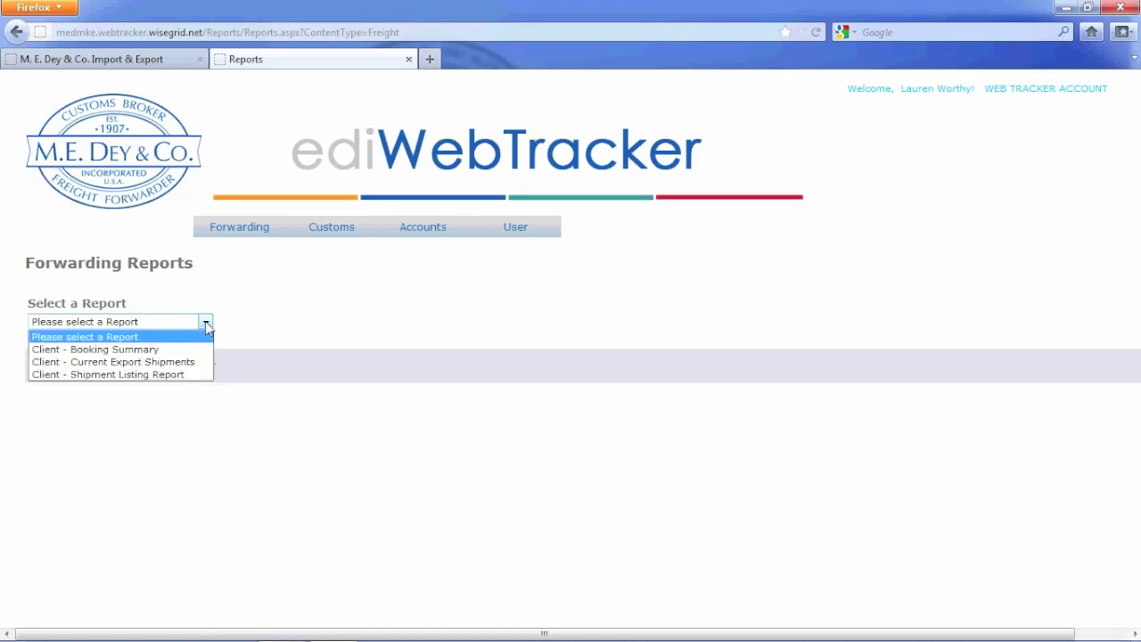